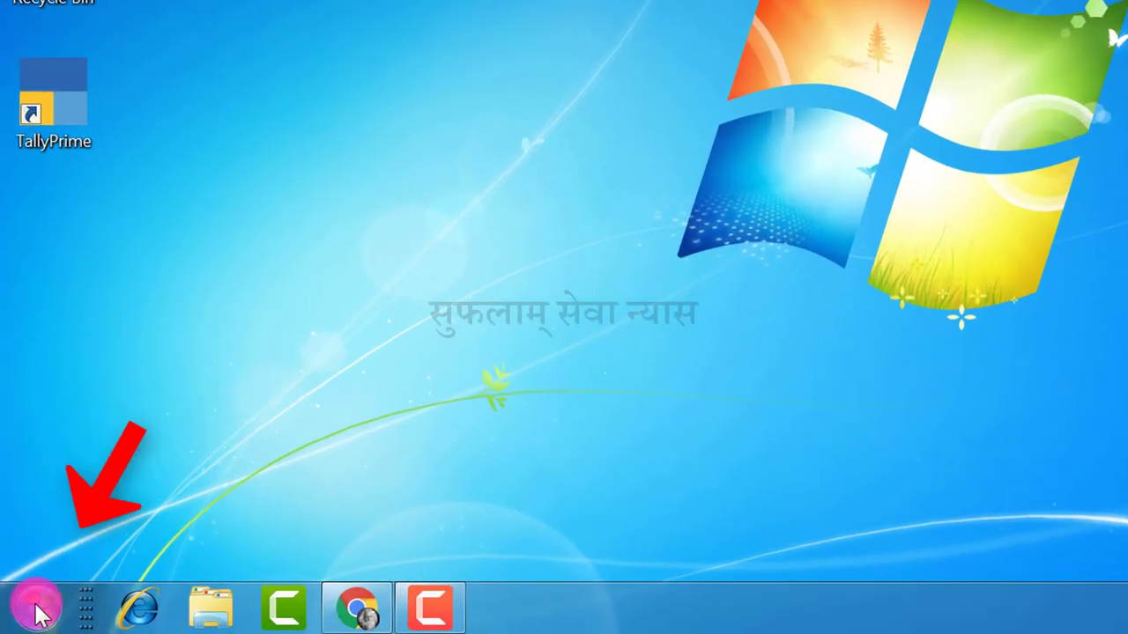
Step: Create a desktop shortcut for Microsoft Office Excel 2007 from its entry among the installed Microsoft Office programs
click(36, 604)
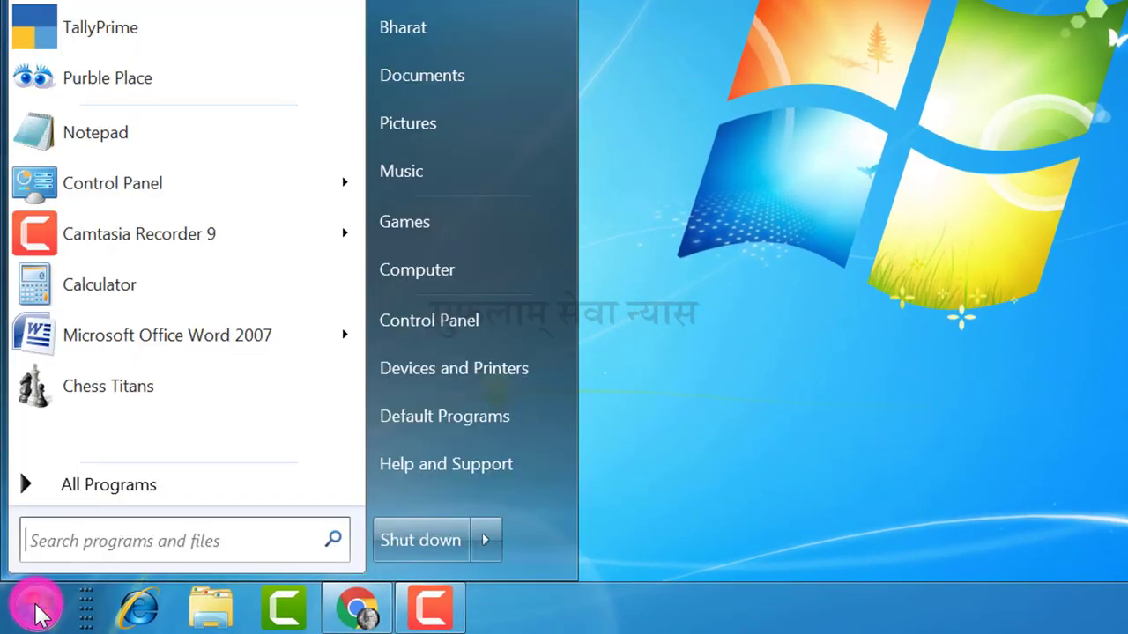
click(106, 485)
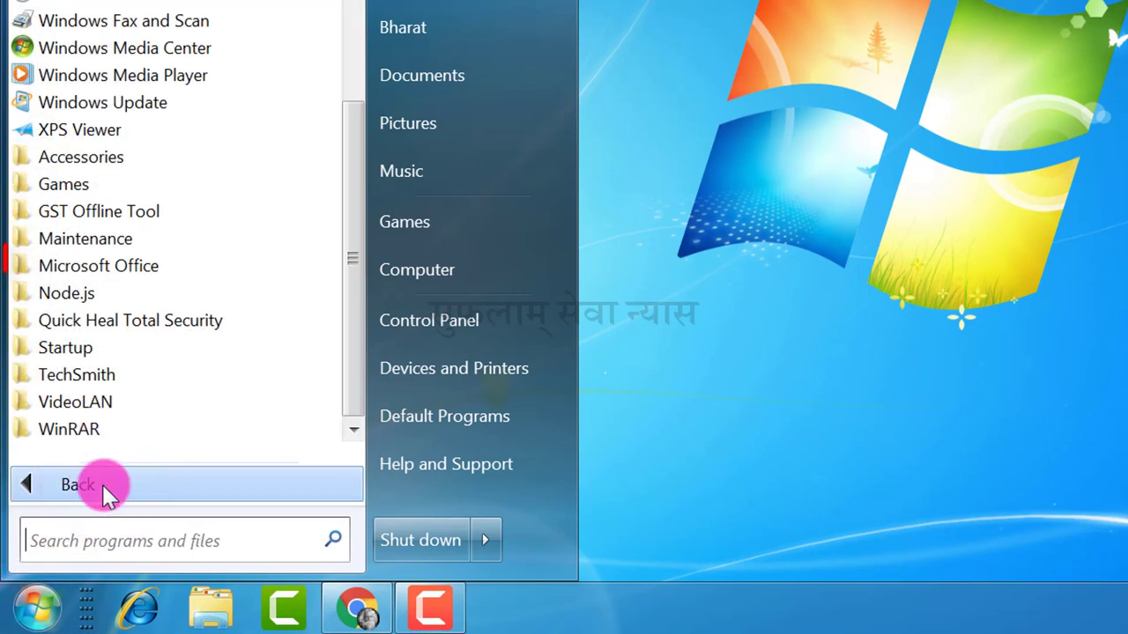
click(132, 267)
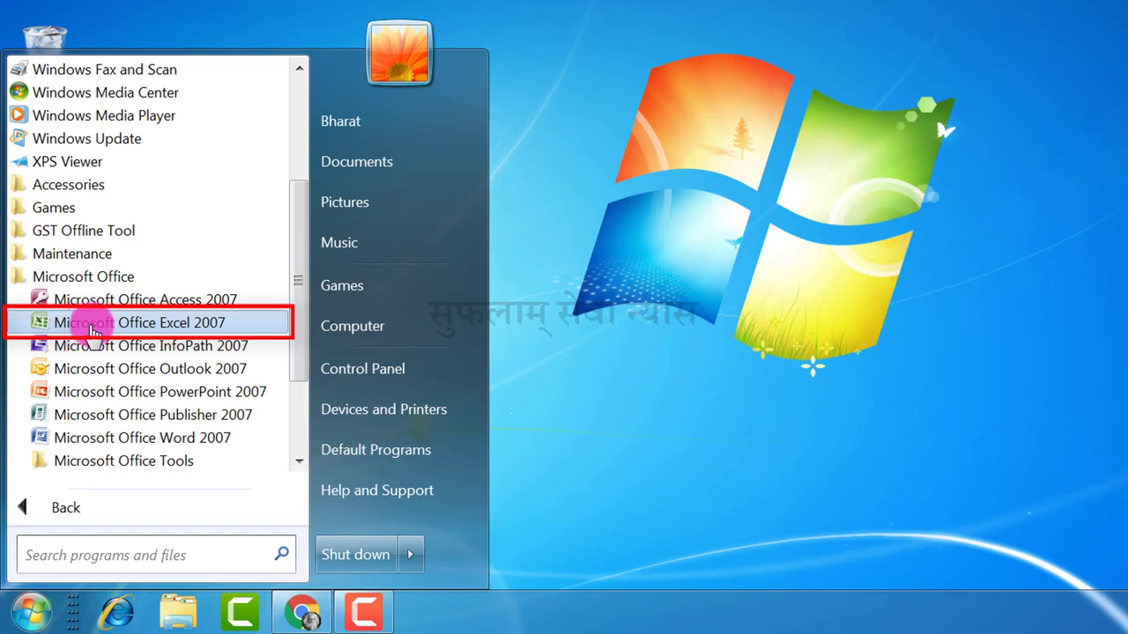
right_click(93, 326)
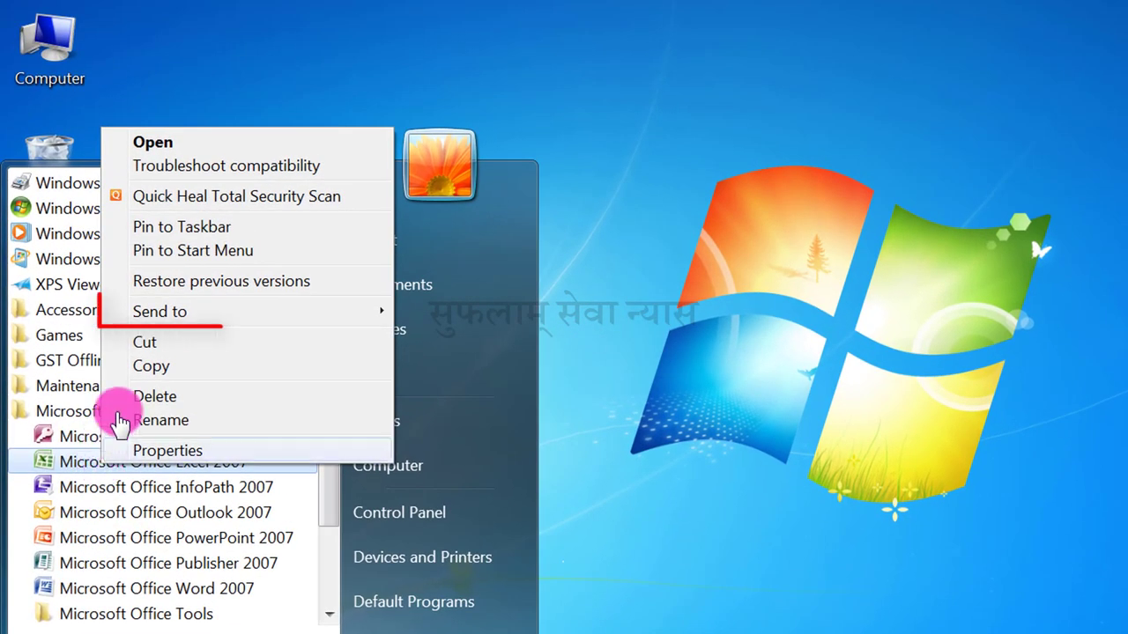
mouse_move(316, 317)
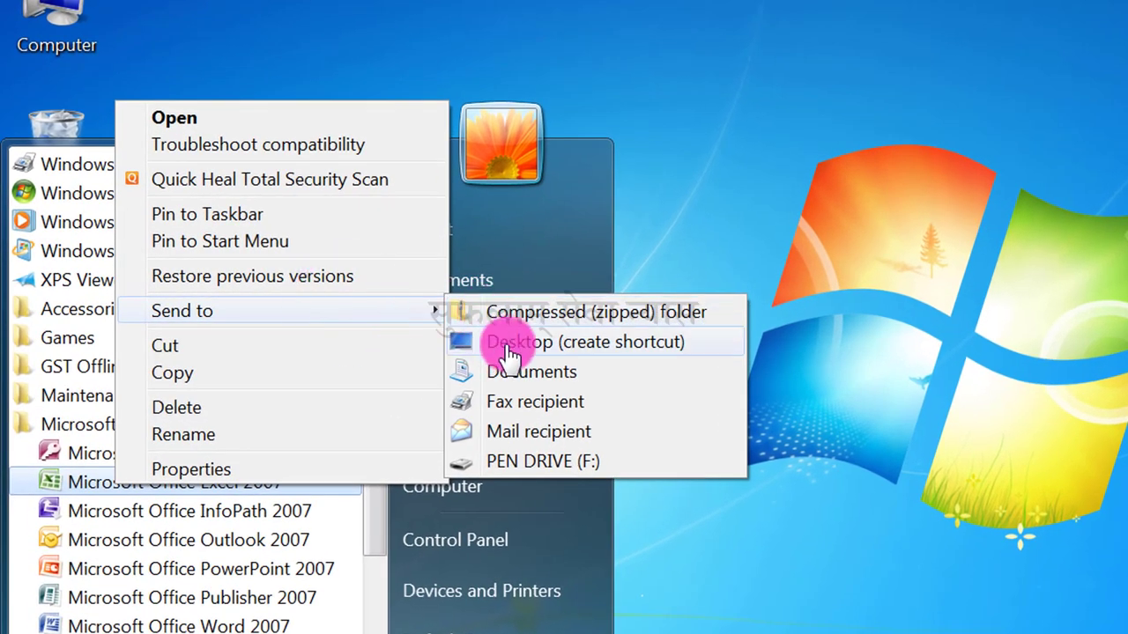
click(566, 349)
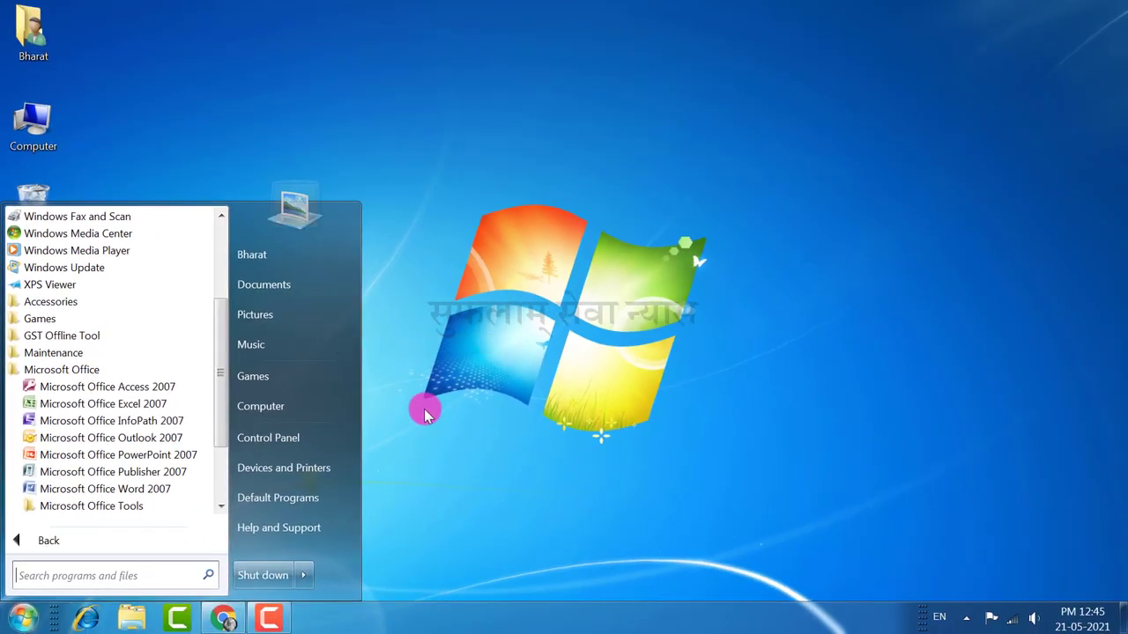
click(714, 541)
click(437, 441)
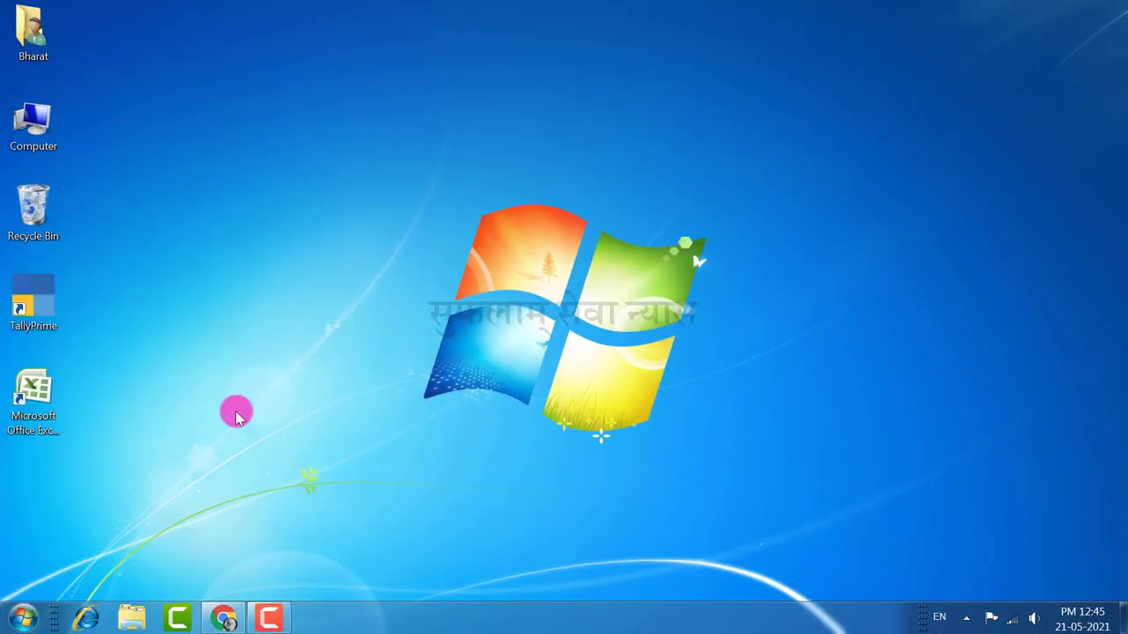
Step: Launch Excel 2007 from its desktop shortcut and close it again
click(31, 402)
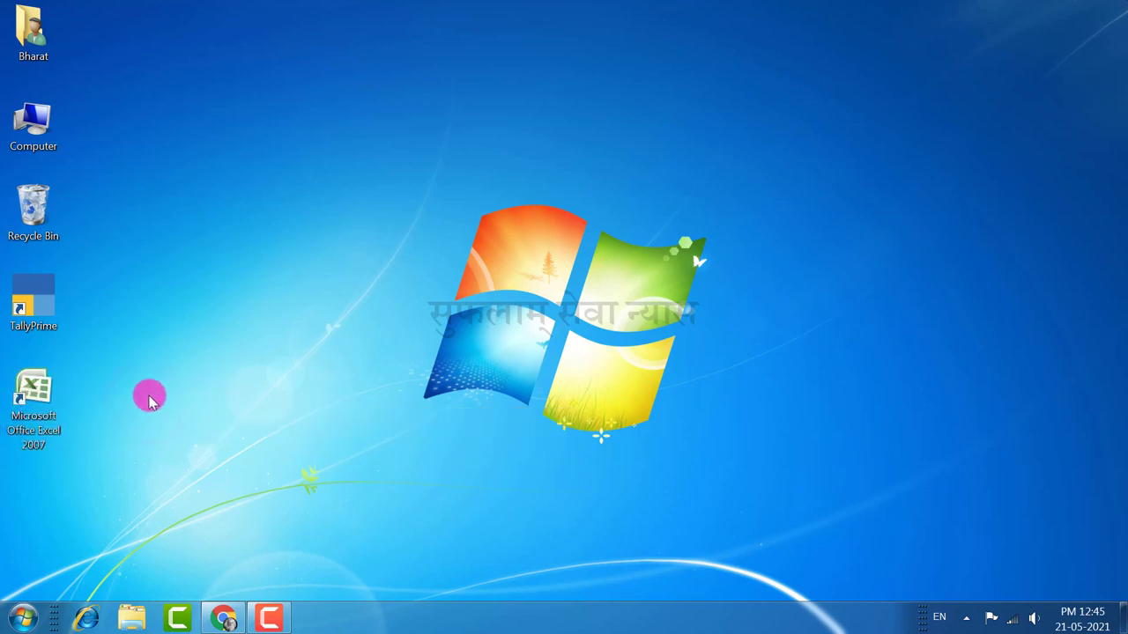
double_click(36, 410)
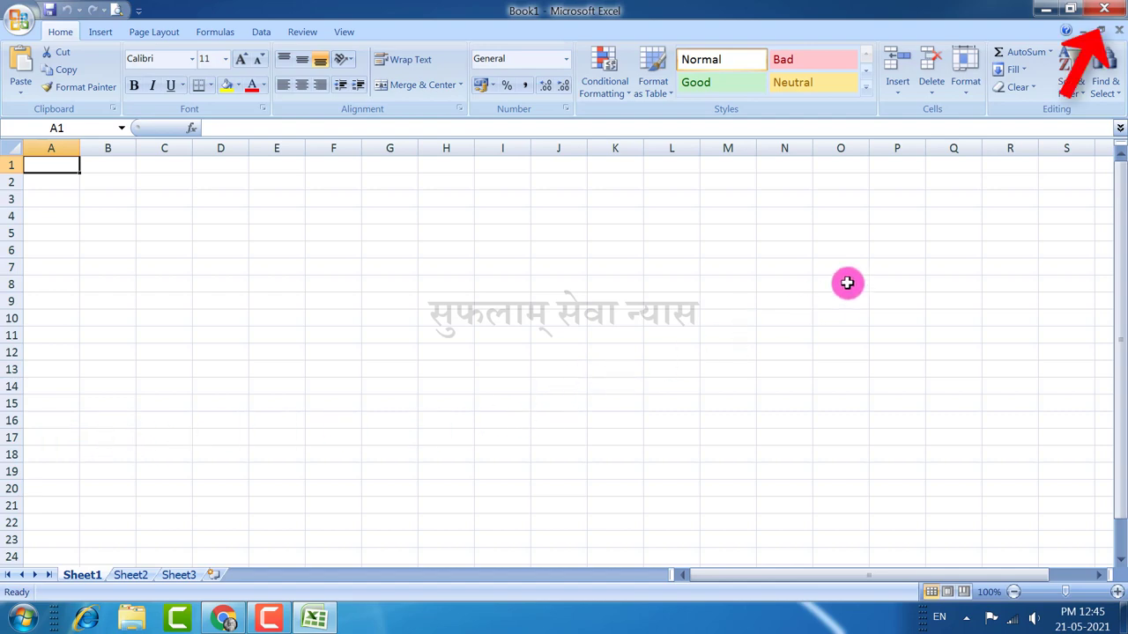
click(1101, 9)
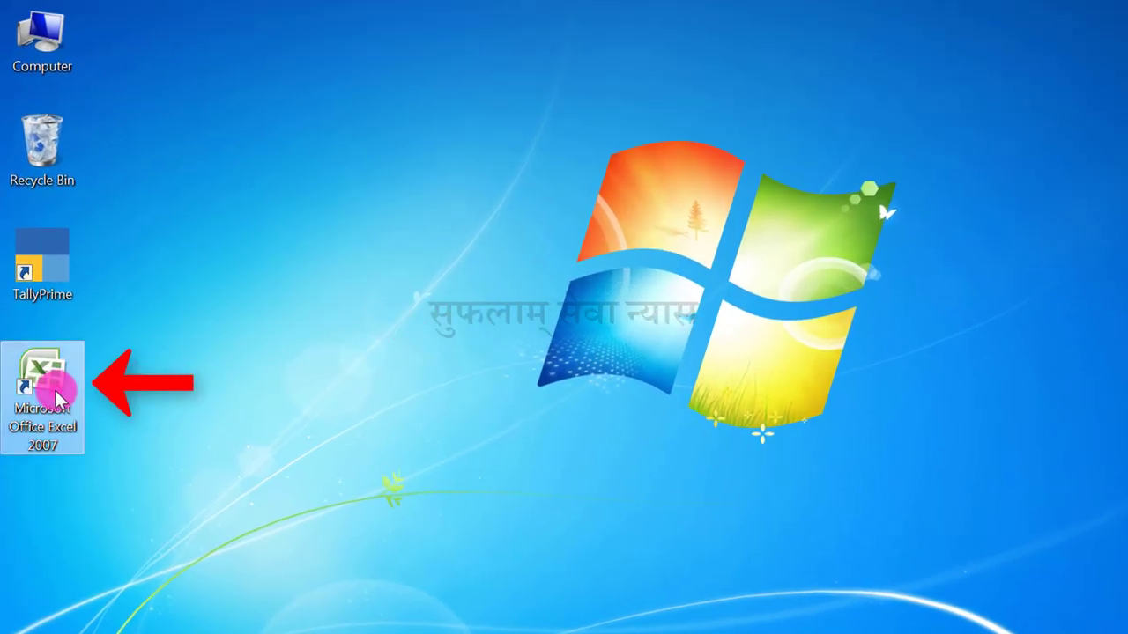
Step: Delete the Microsoft Office Excel 2007 shortcut from the desktop, sending it to the Recycle Bin
right_click(44, 388)
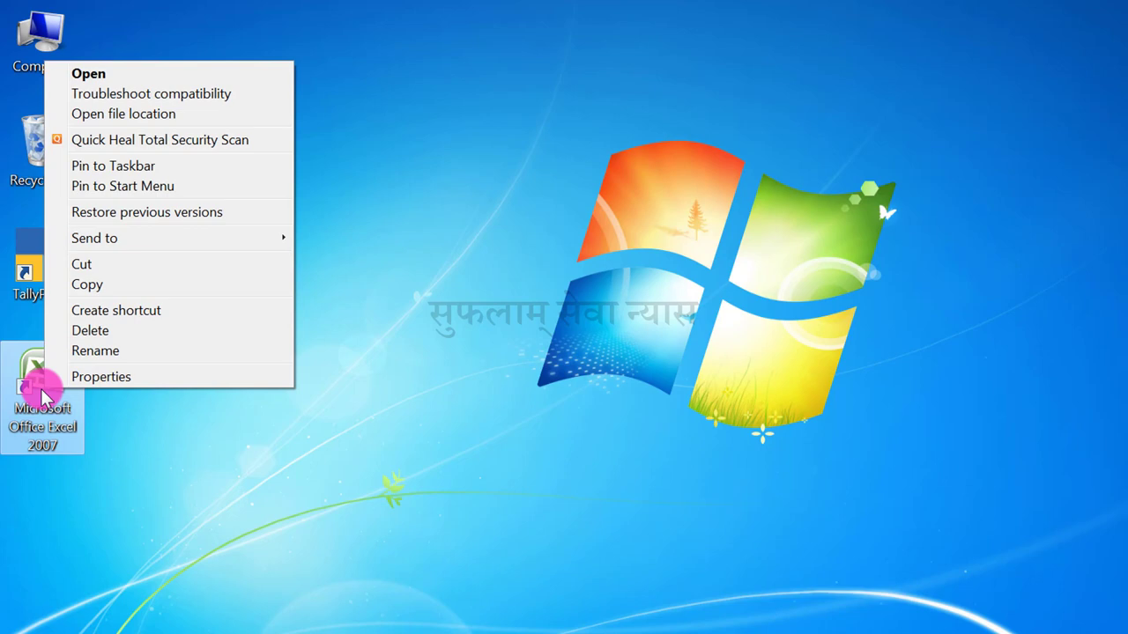
click(97, 332)
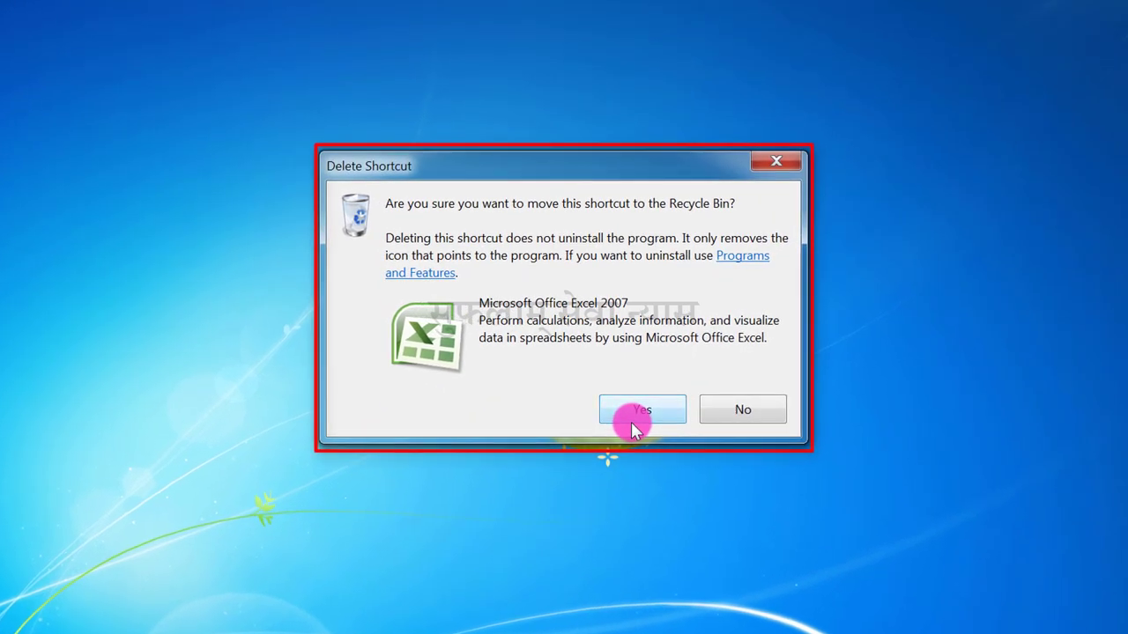
key(Return)
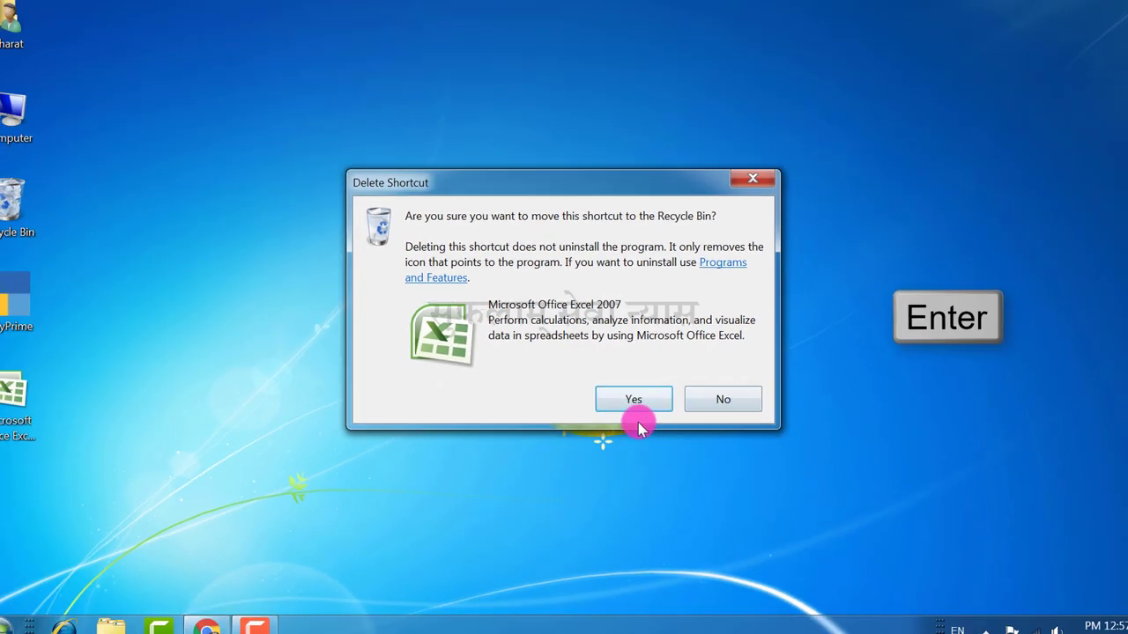
click(634, 417)
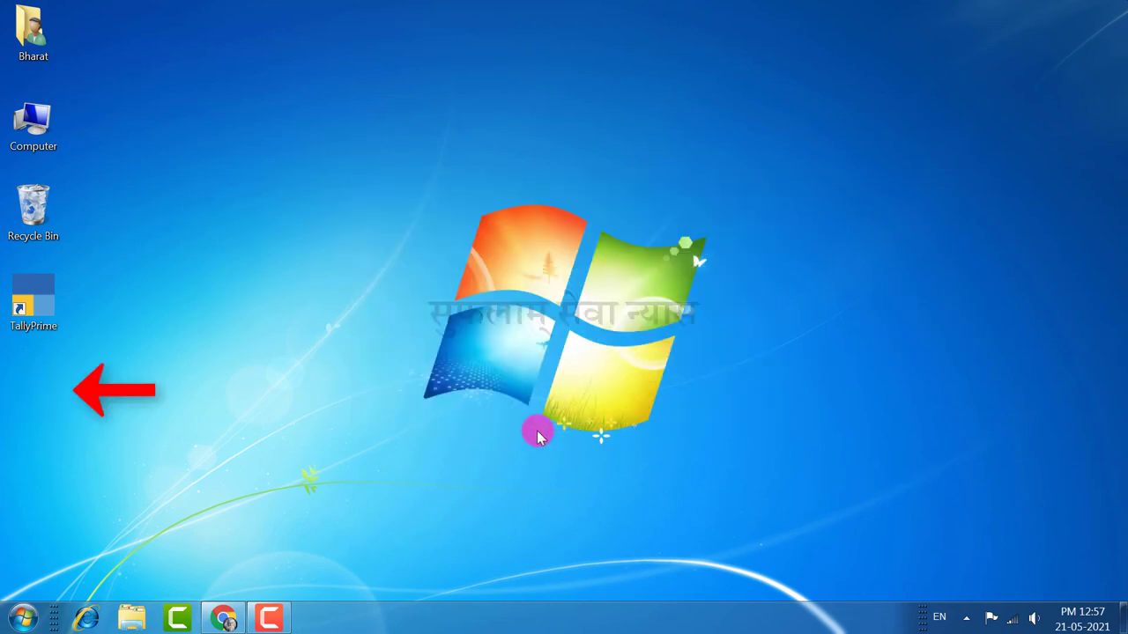
click(390, 449)
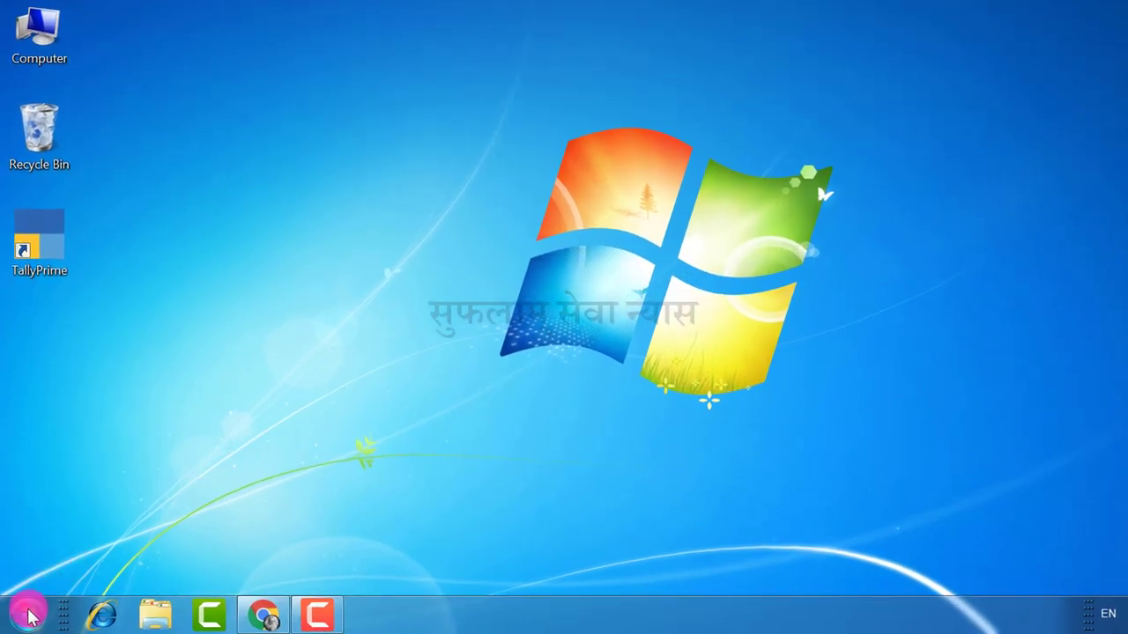
Step: Pin Notepad from the Accessories programs to the taskbar
click(29, 615)
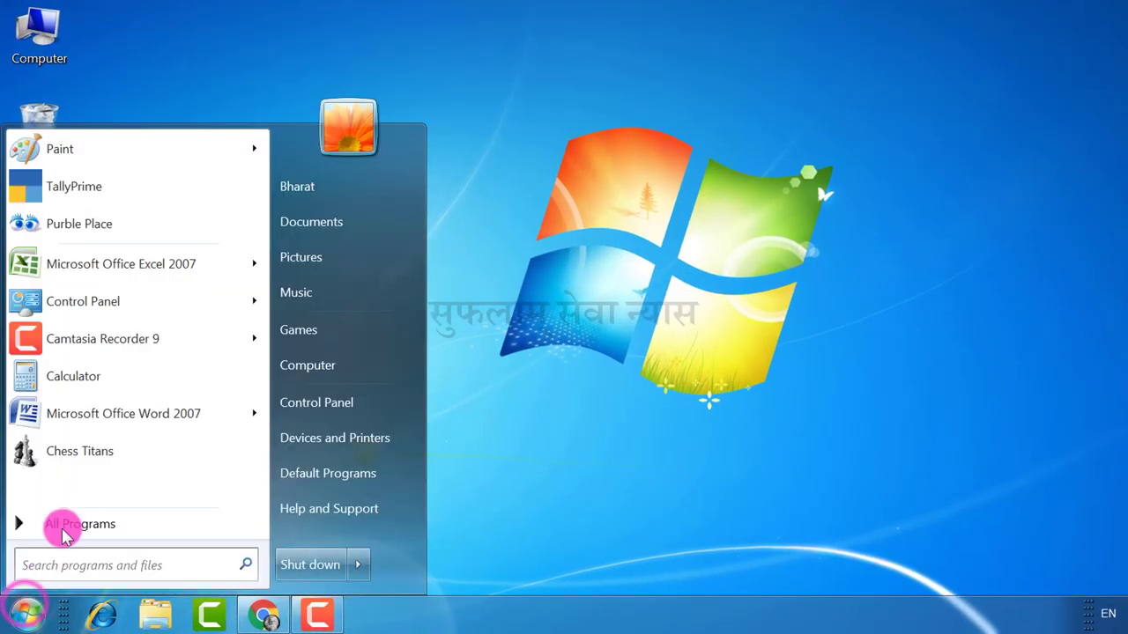
click(61, 522)
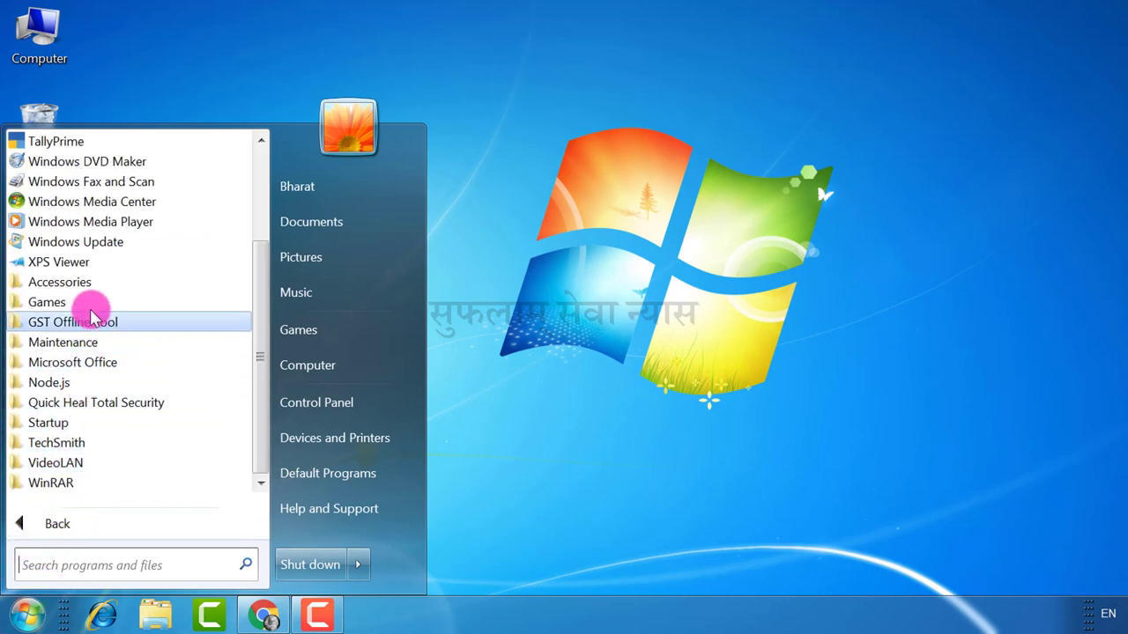
click(88, 284)
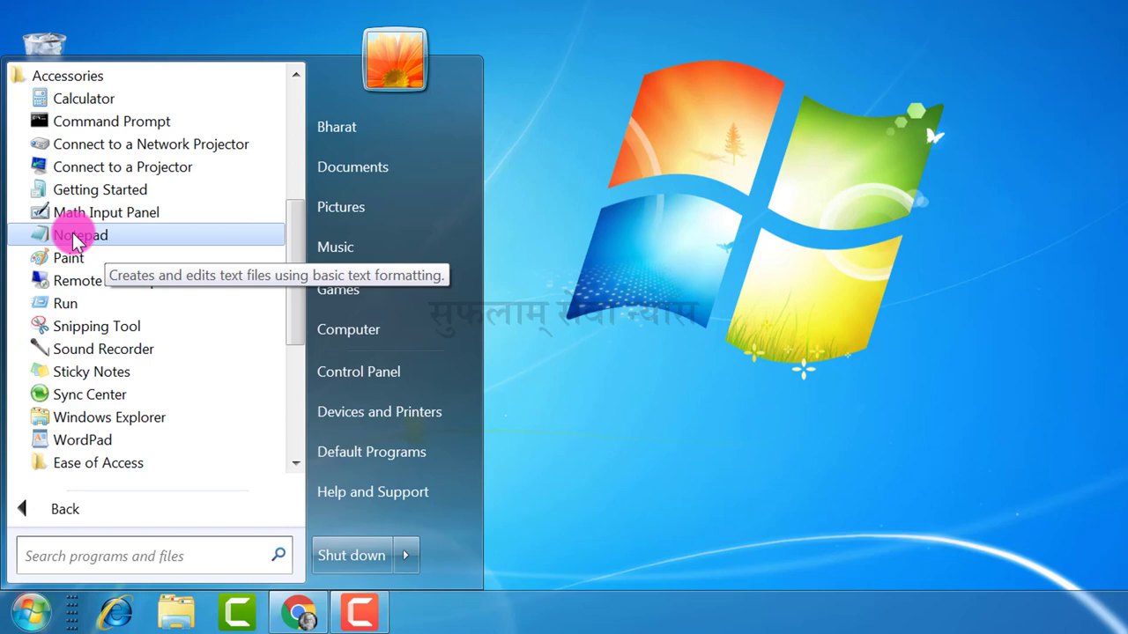
drag(75, 238, 514, 628)
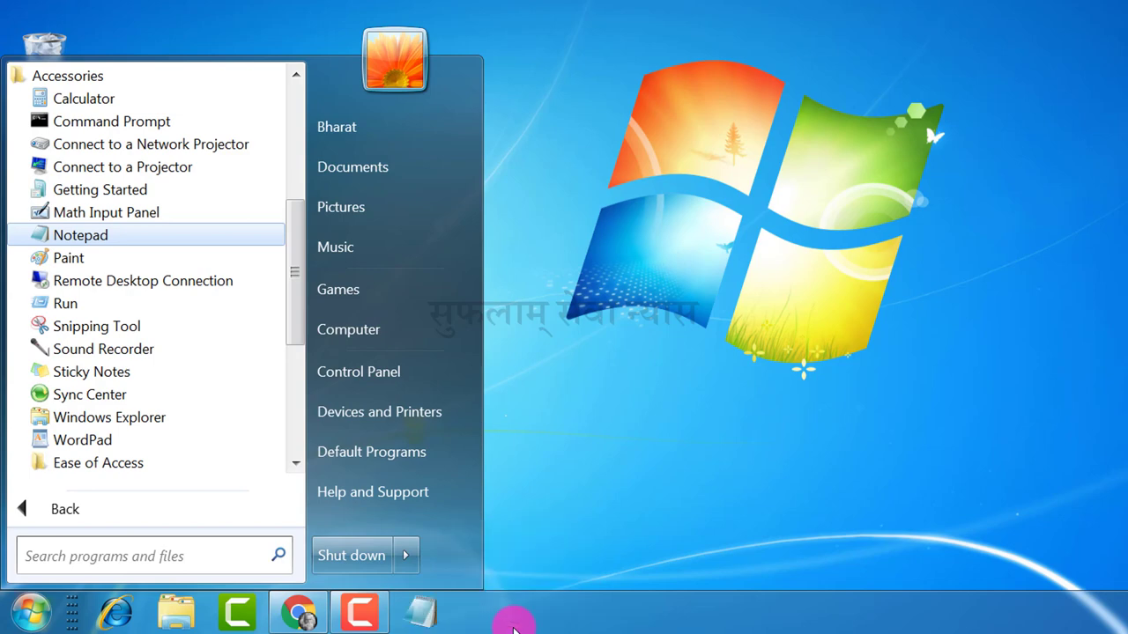
click(527, 518)
click(528, 518)
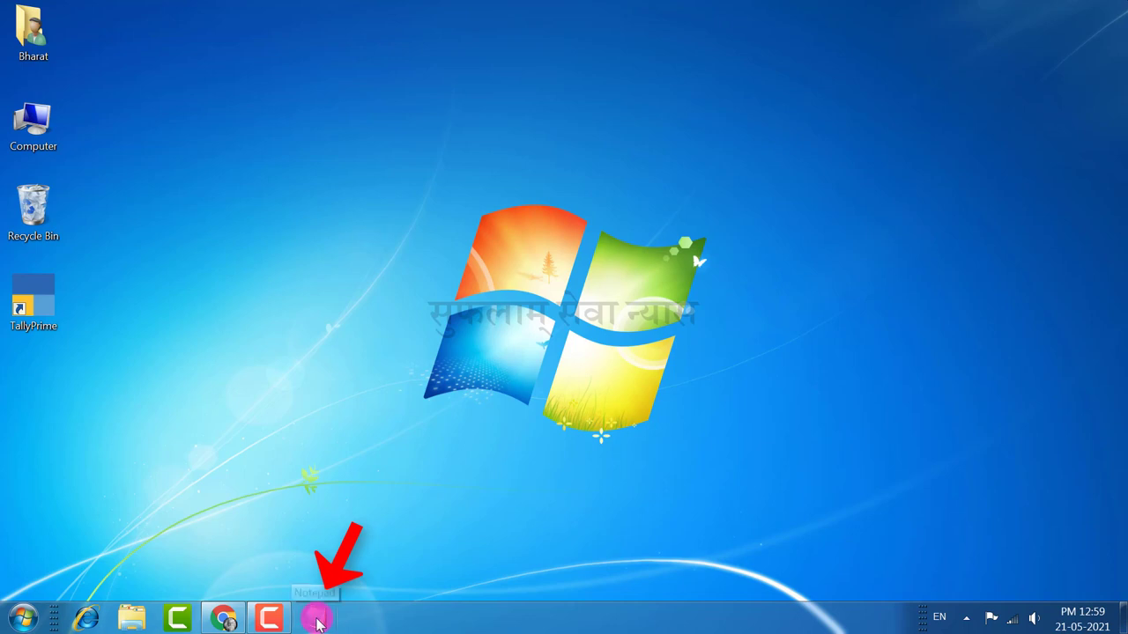
Step: Test the pinned Notepad shortcut by opening and closing the program, and unpin Notepad from the taskbar
click(316, 619)
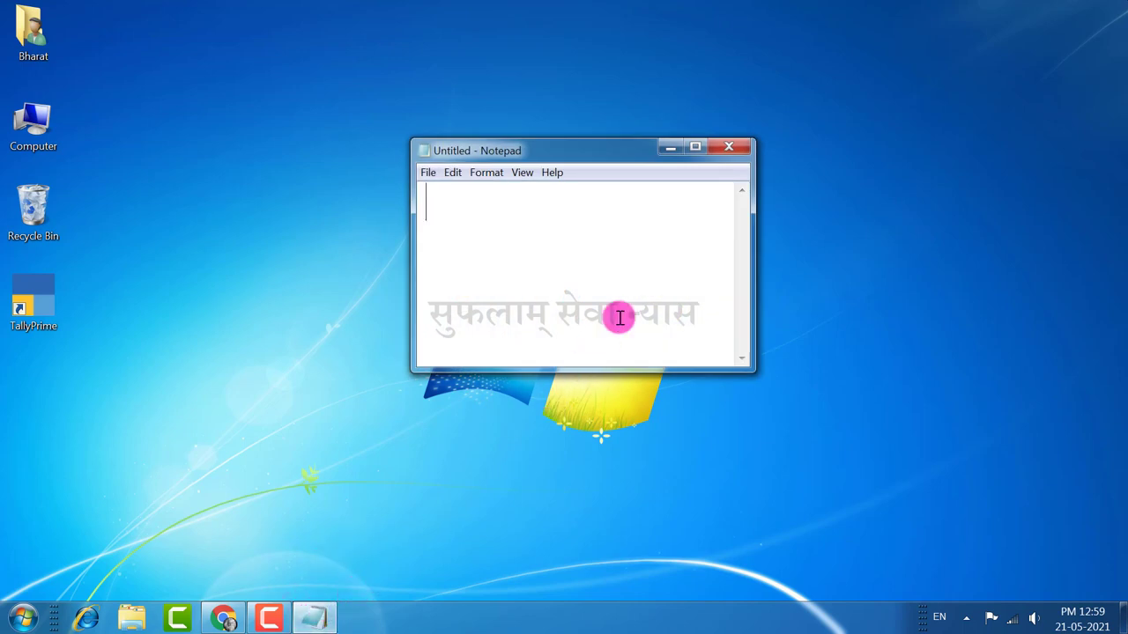
click(729, 148)
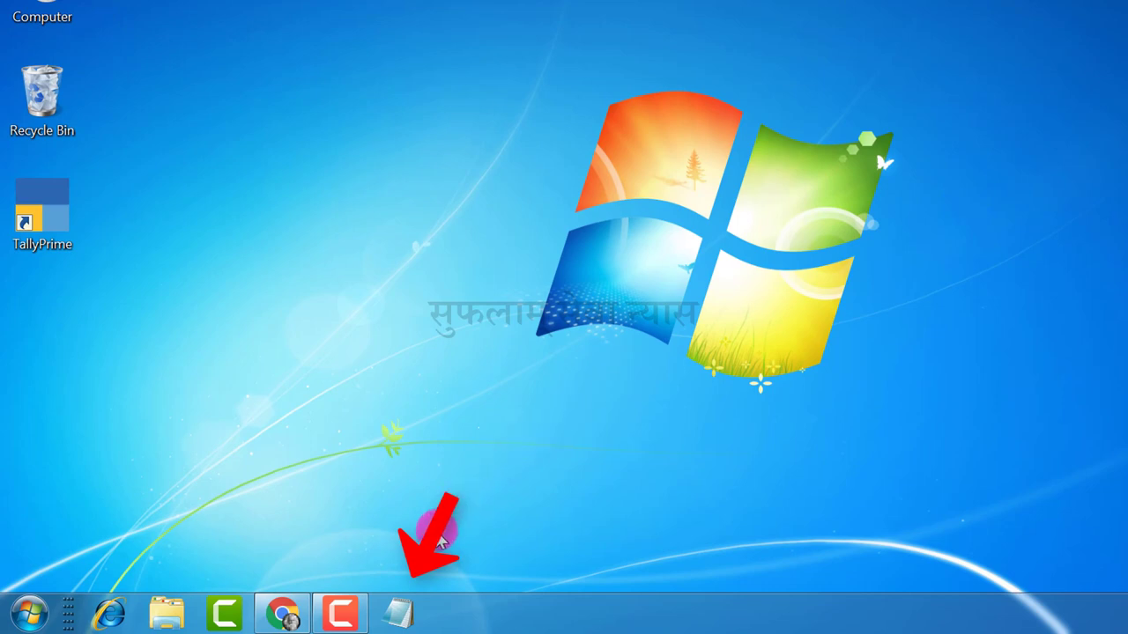
right_click(385, 619)
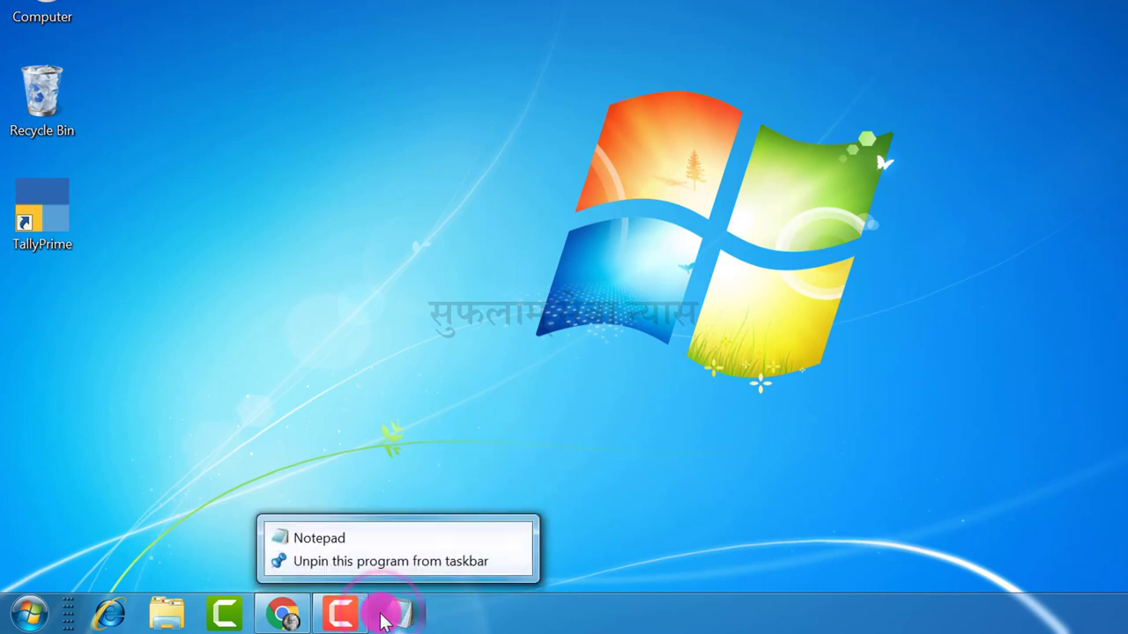
click(366, 560)
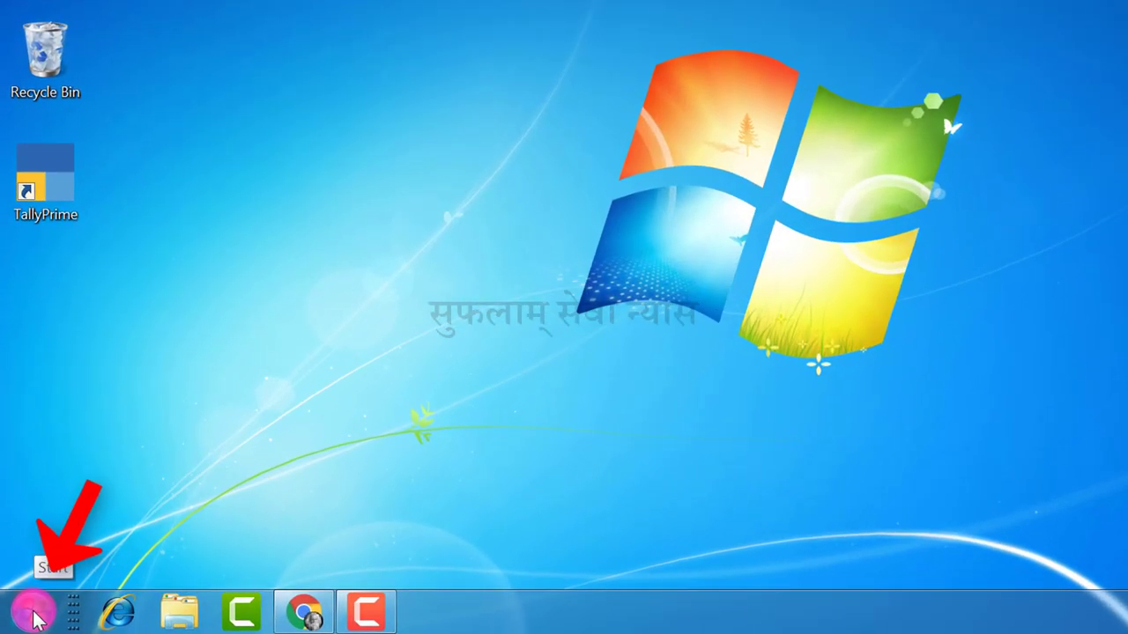
Step: Search the installed programs for "notepad" and launch Notepad
click(29, 614)
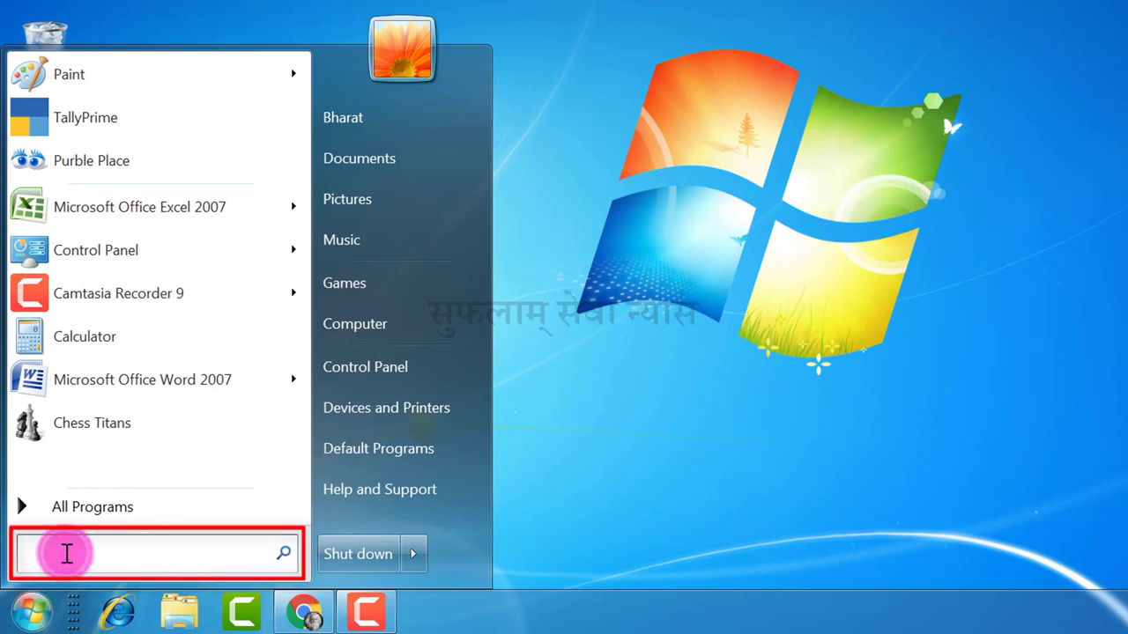
text(notepad)
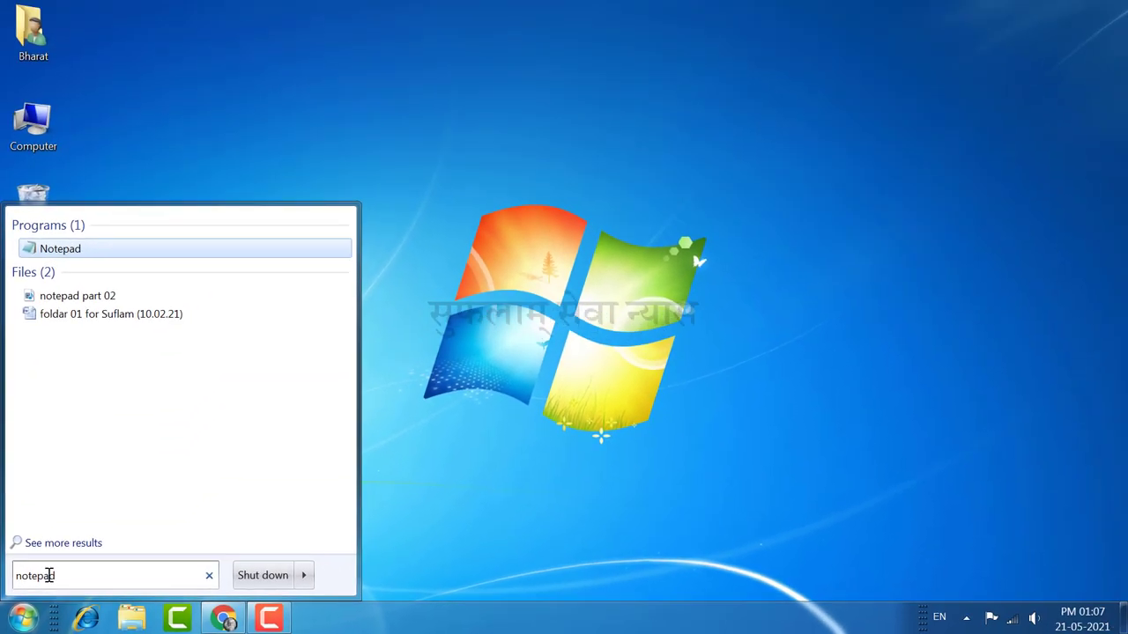
click(67, 554)
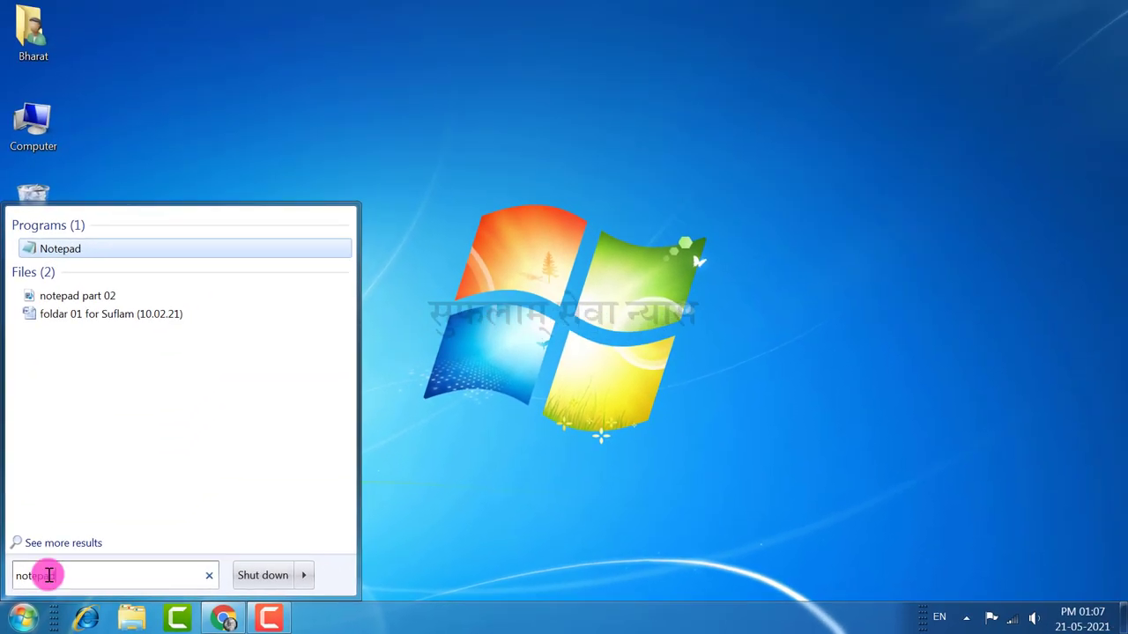
key(Return)
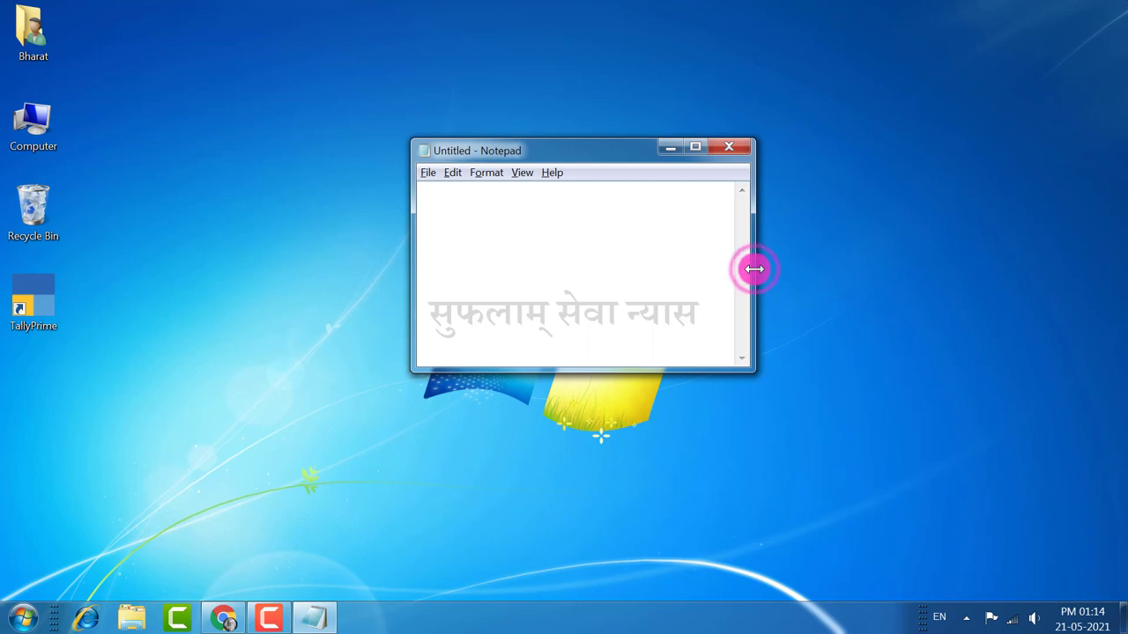
Step: Enlarge the Notepad window by widening it to the right, extending it downward, and stretching its lower-left corner outward
drag(754, 269, 976, 264)
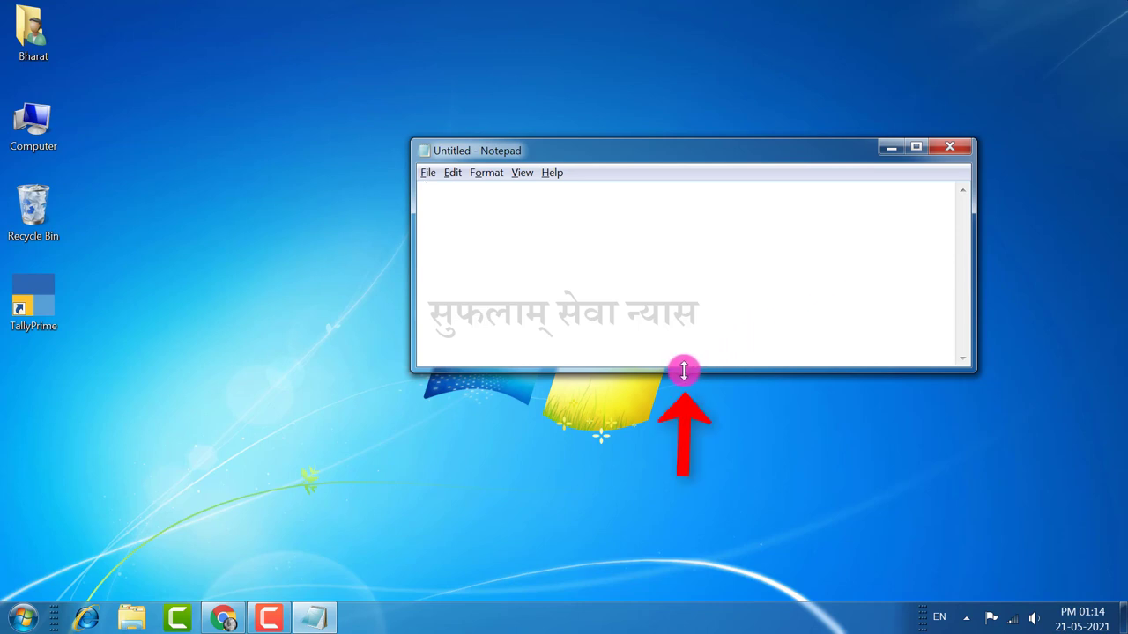
drag(683, 371, 661, 479)
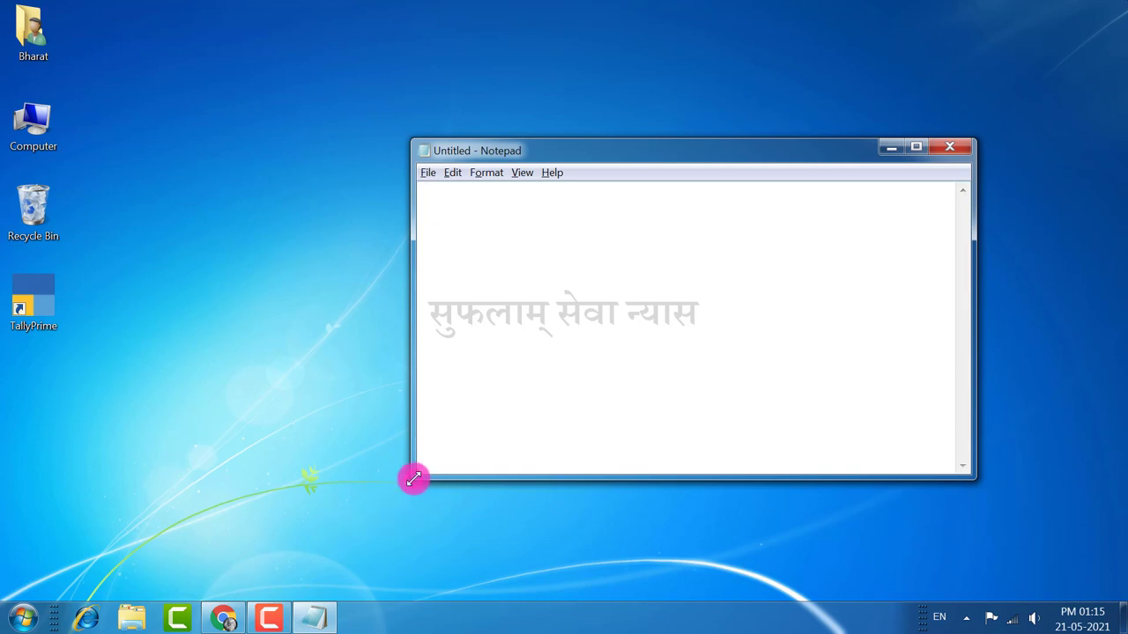
drag(413, 478, 280, 556)
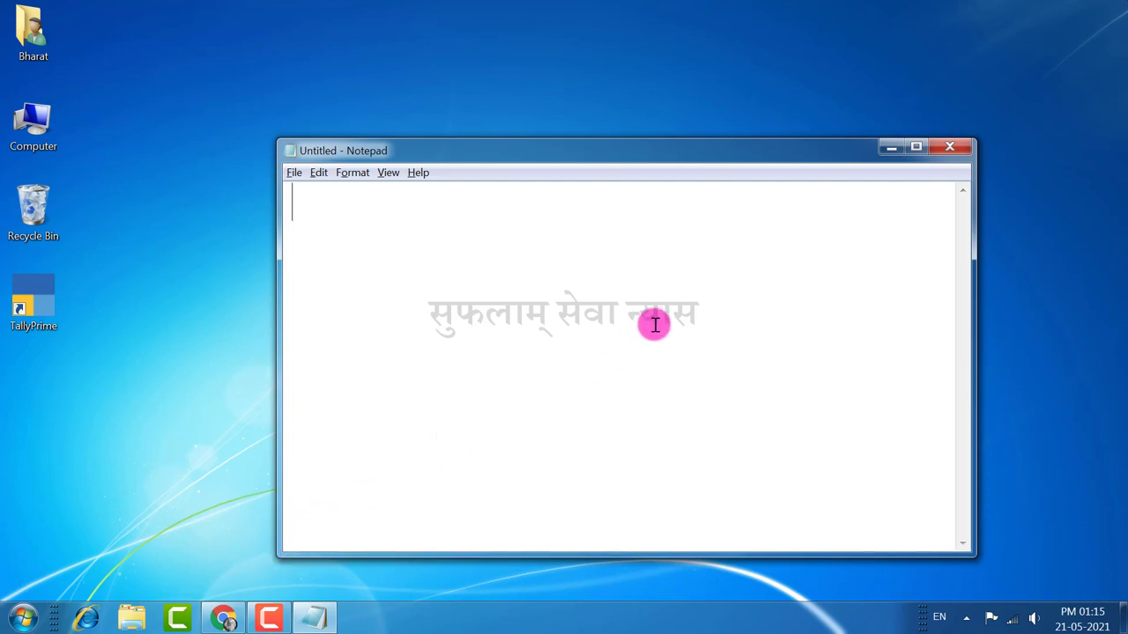
Step: Minimize the Notepad window and switch to Google Chrome
click(890, 148)
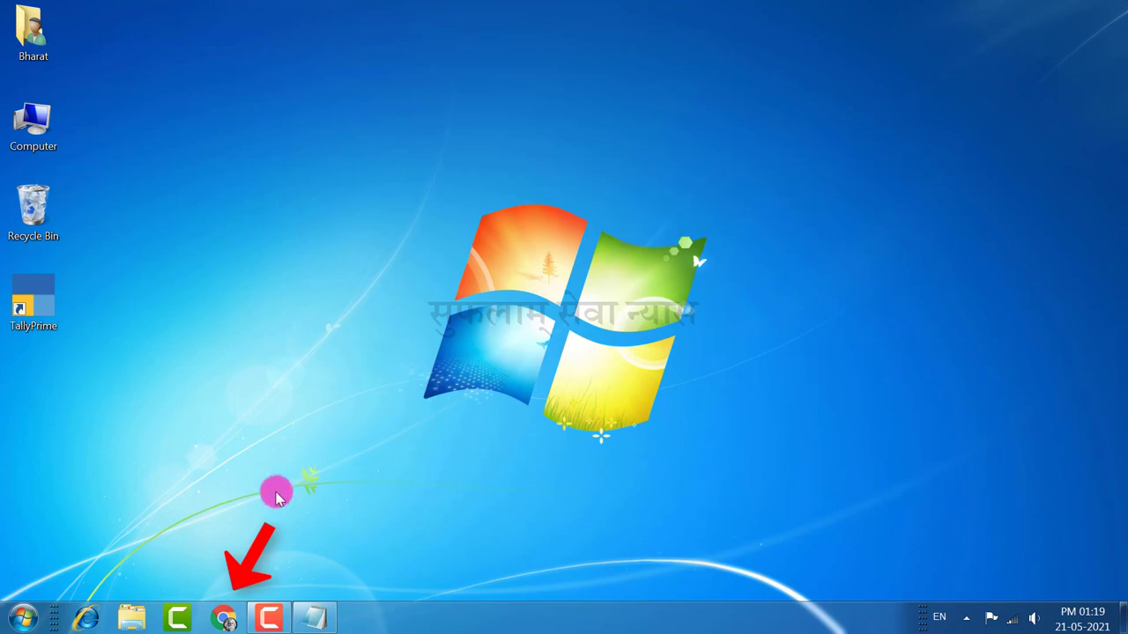
click(224, 618)
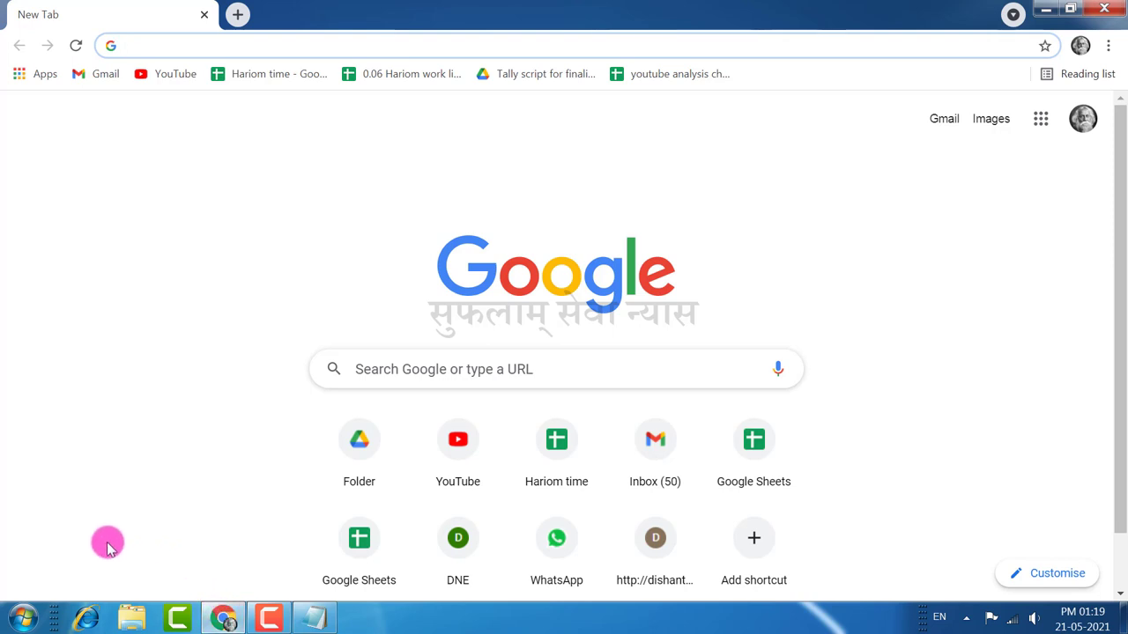
Step: Start Microsoft Office Excel 2007 while Chrome and Notepad stay open
click(26, 619)
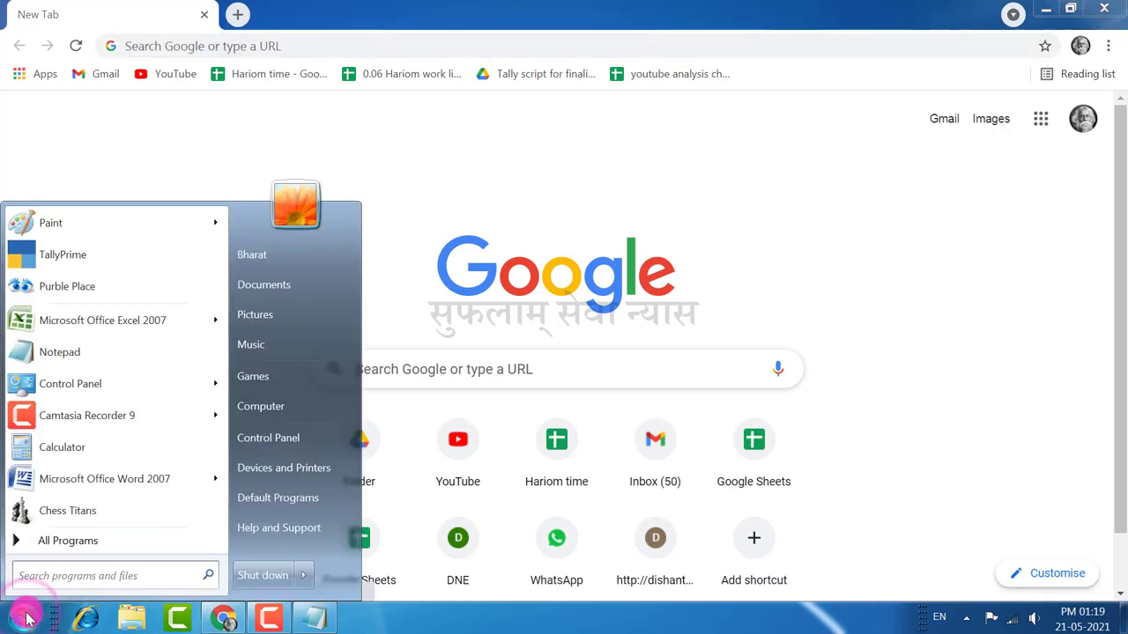
click(113, 323)
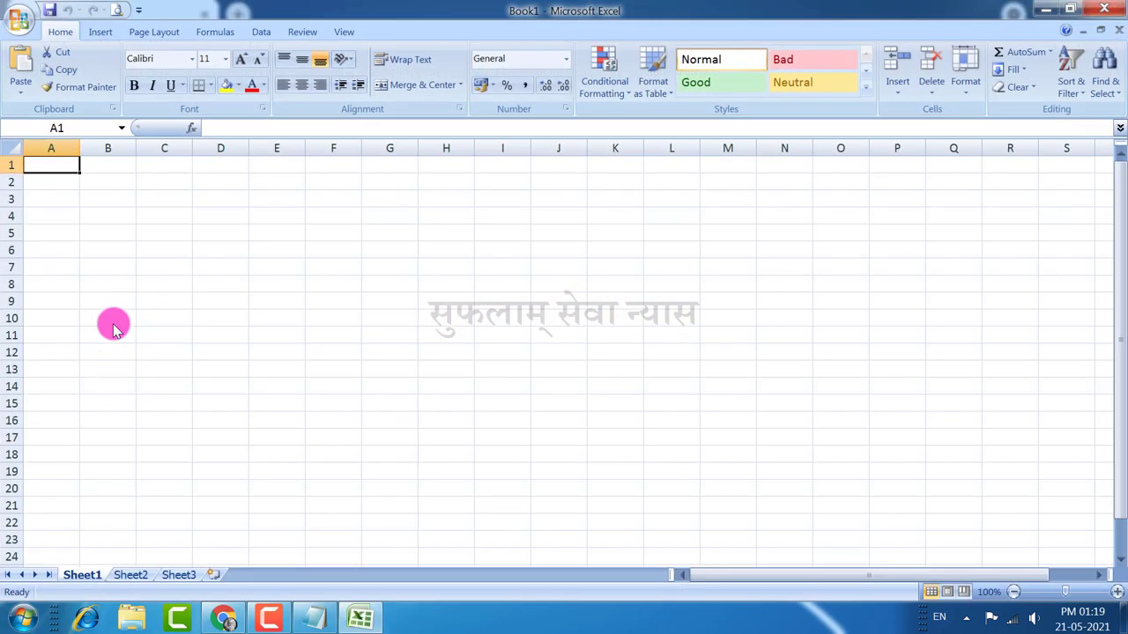
Step: Minimize the Excel and Chrome windows so that the desktop is clear while all programs stay open
click(1044, 9)
click(1043, 8)
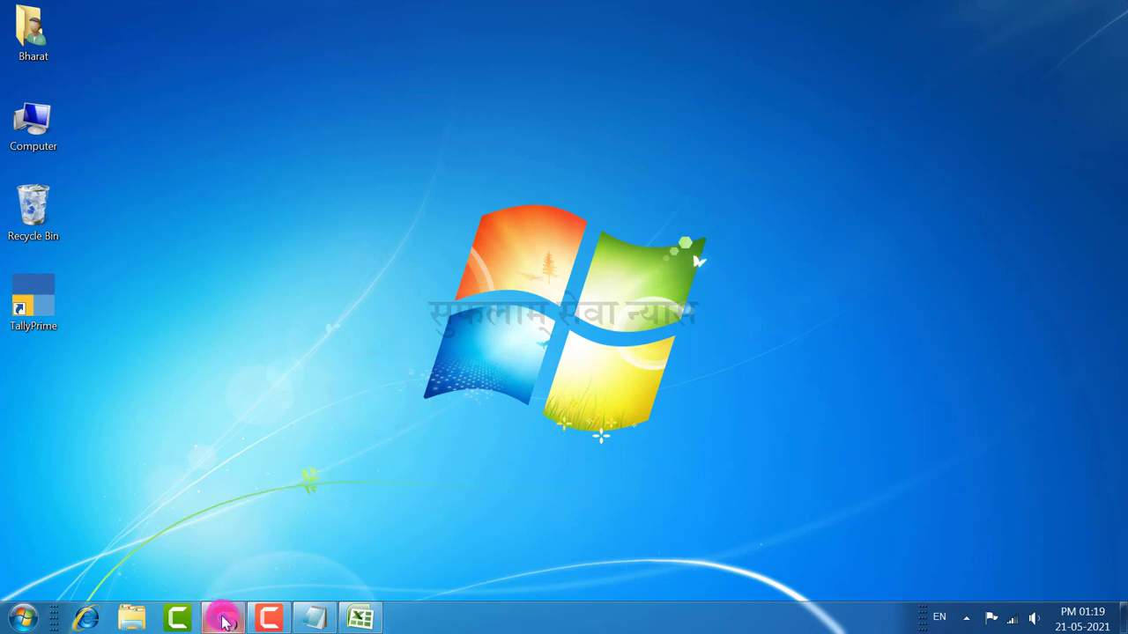
Step: Close Excel, Notepad and Chrome one after another from their taskbar thumbnail previews
mouse_move(225, 622)
mouse_move(313, 616)
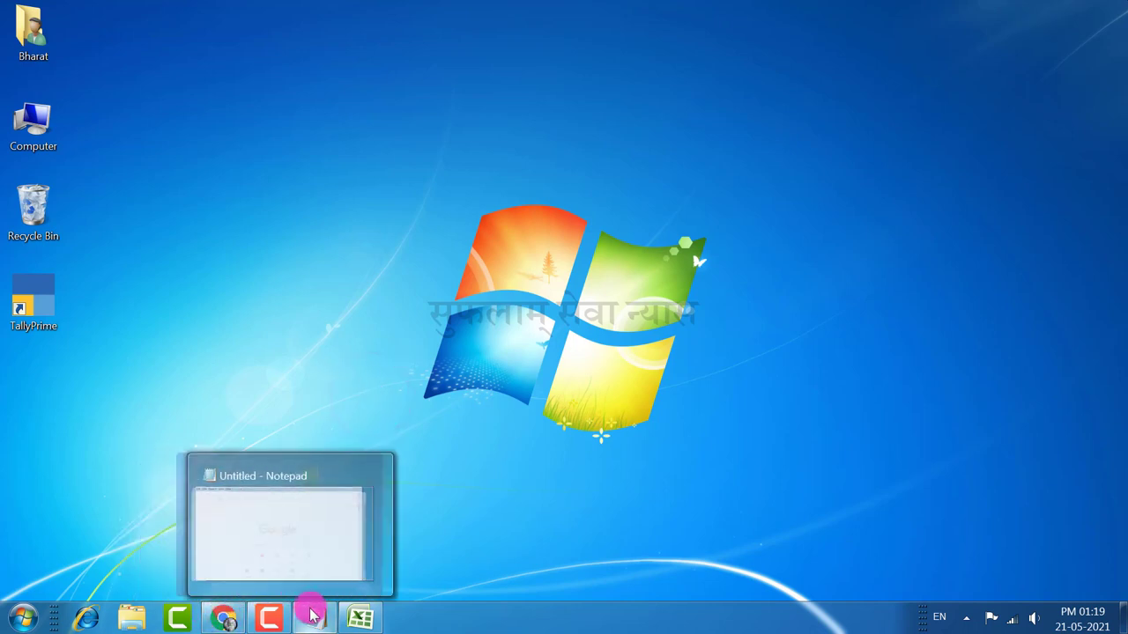
mouse_move(357, 619)
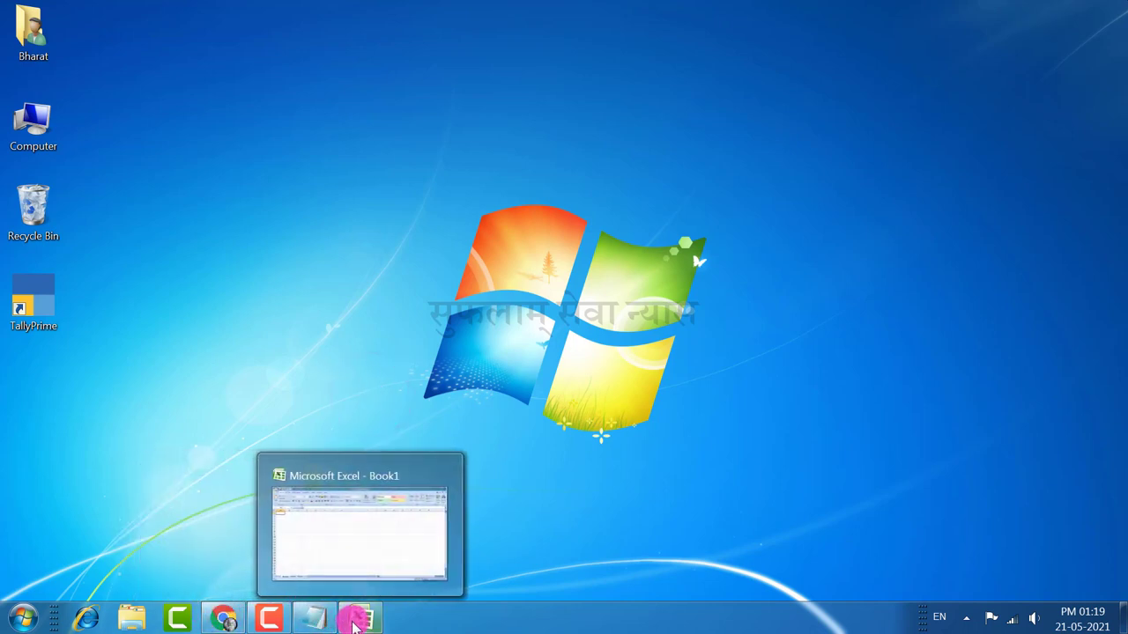
click(443, 477)
mouse_move(317, 614)
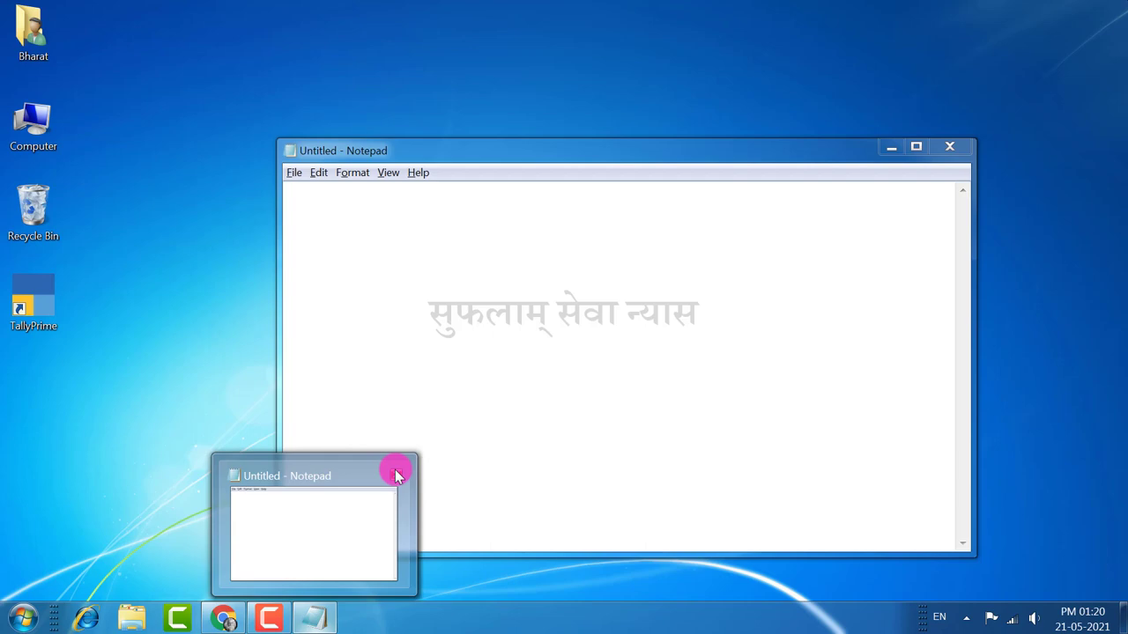
click(395, 475)
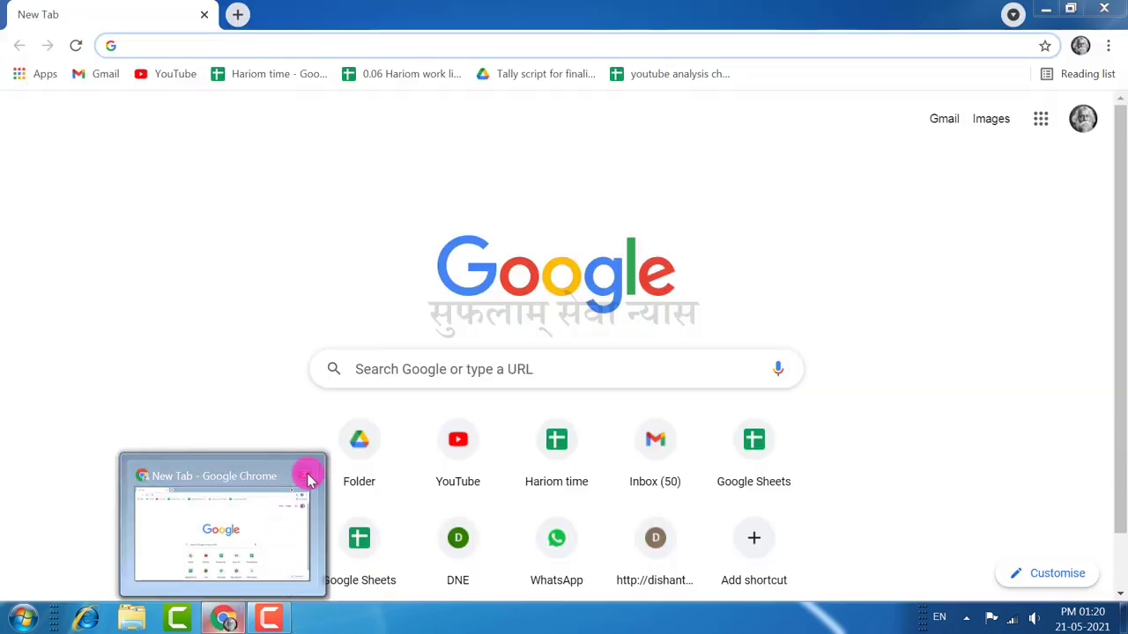
click(308, 476)
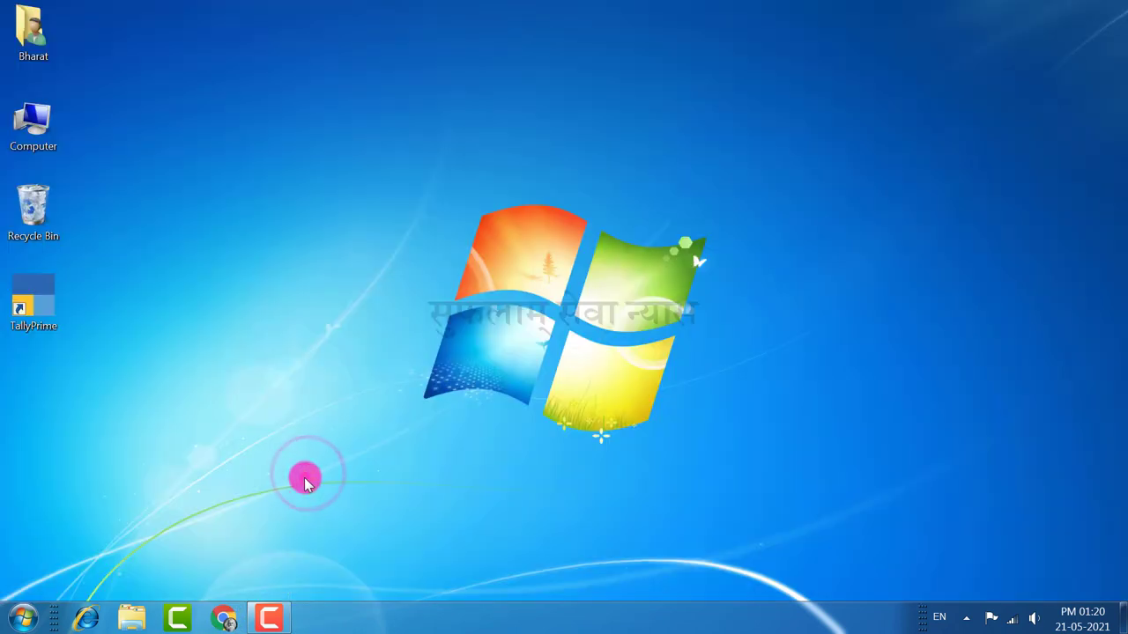